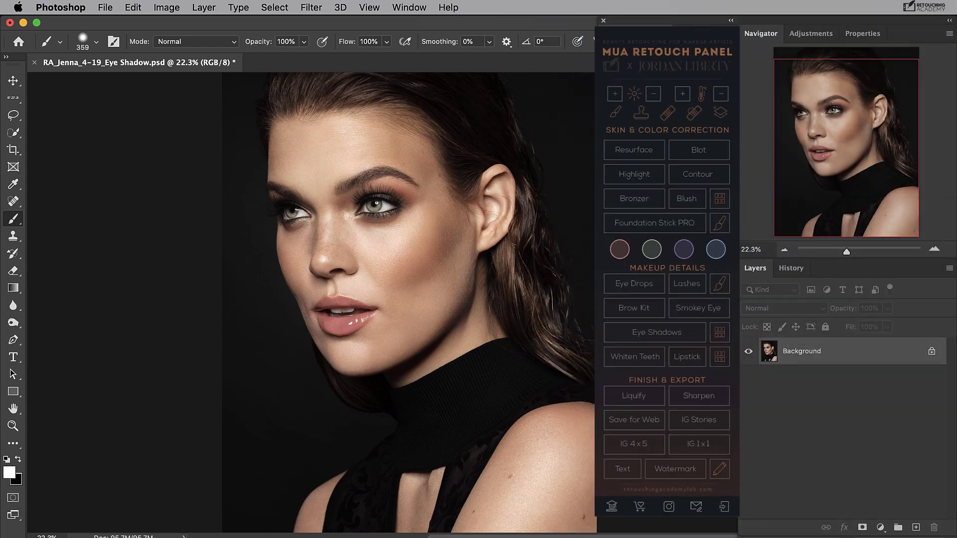
- Generate the MUA Retouch Eye Shadows layer group with its color and adjustment layers
left_click(656, 335)
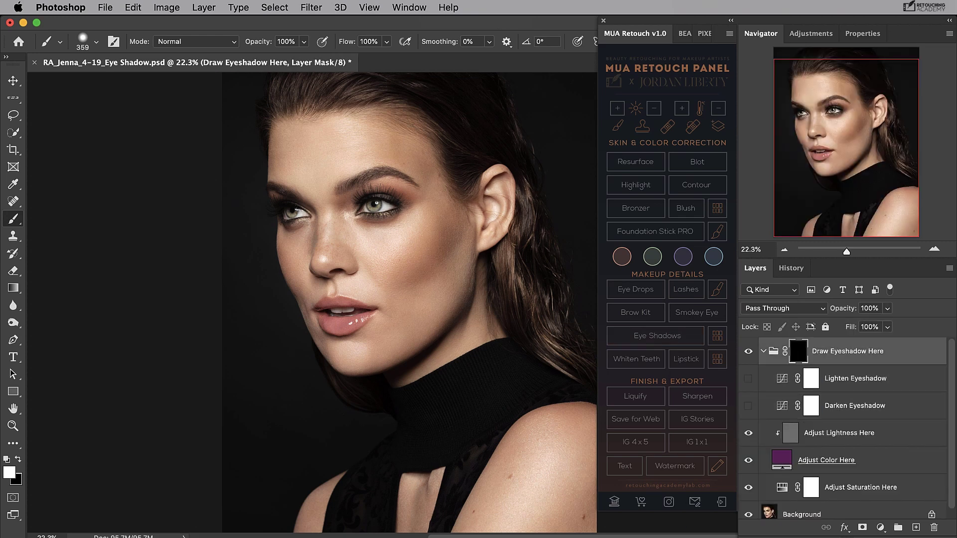
- Paint purple eyeshadow onto the eyelid with a small preset brush at 10% flow
left_click(717, 233)
left_click(428, 52)
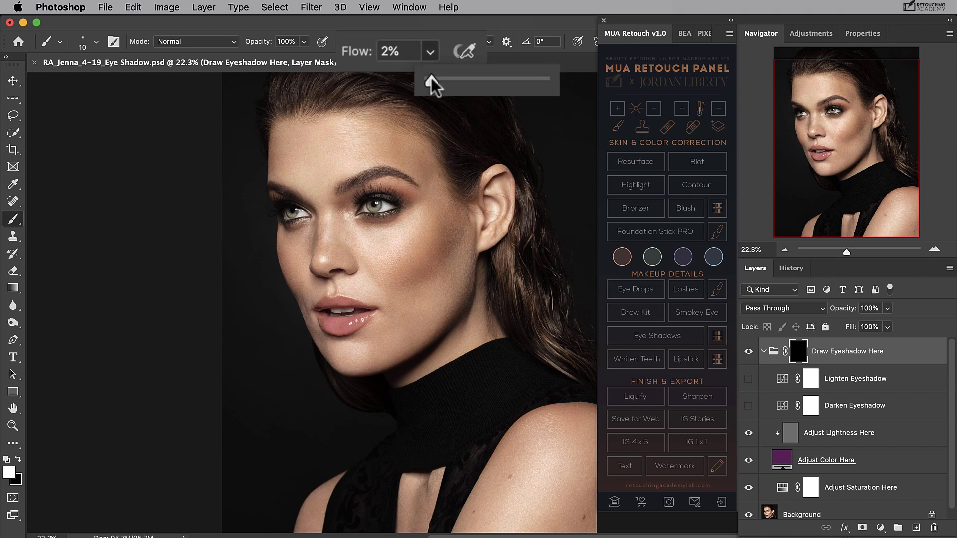
left_click_drag(431, 78, 440, 75)
left_click(364, 197)
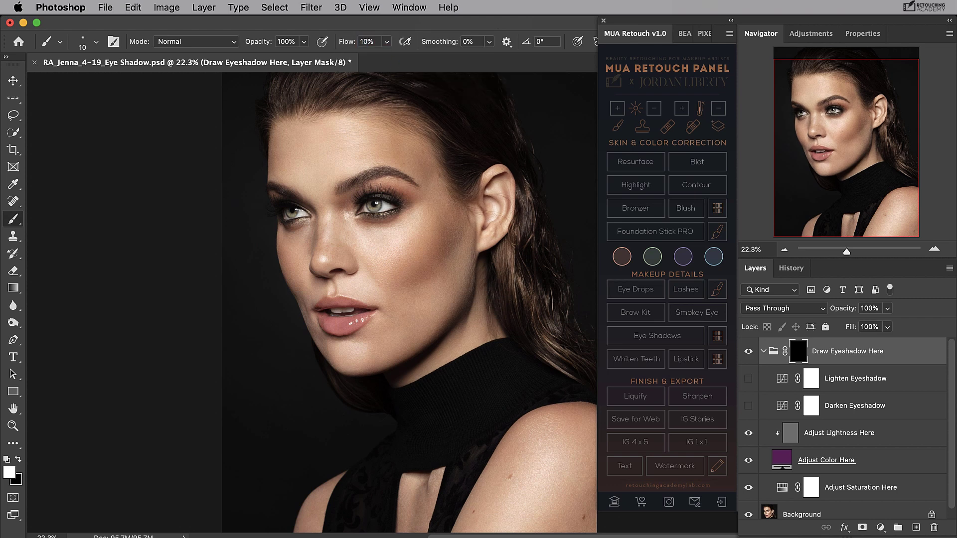
left_click_drag(364, 197, 407, 205)
key("bracketleft")
- Toggle the eyeshadow group's visibility to compare, then select Adjust Color Here
left_click(749, 351)
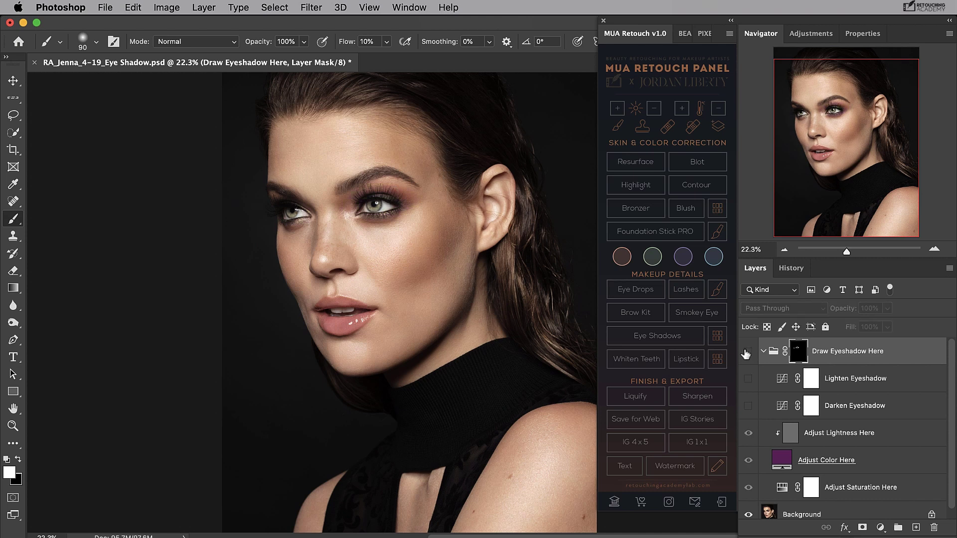
left_click(748, 353)
left_click(749, 351)
left_click(827, 460)
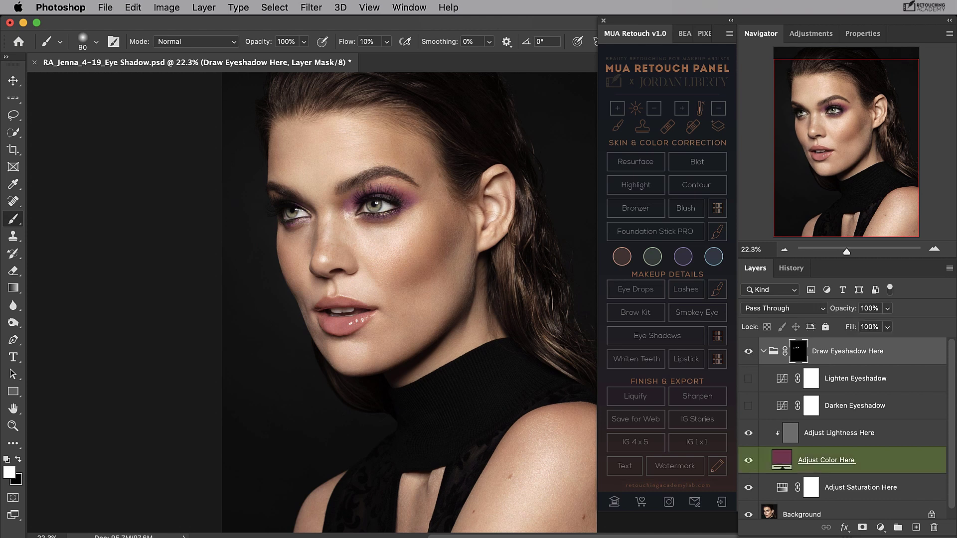
- Load the RA_MUA_Eyeshadow palette layer and select the Adjust Color Here layer
left_click(717, 336)
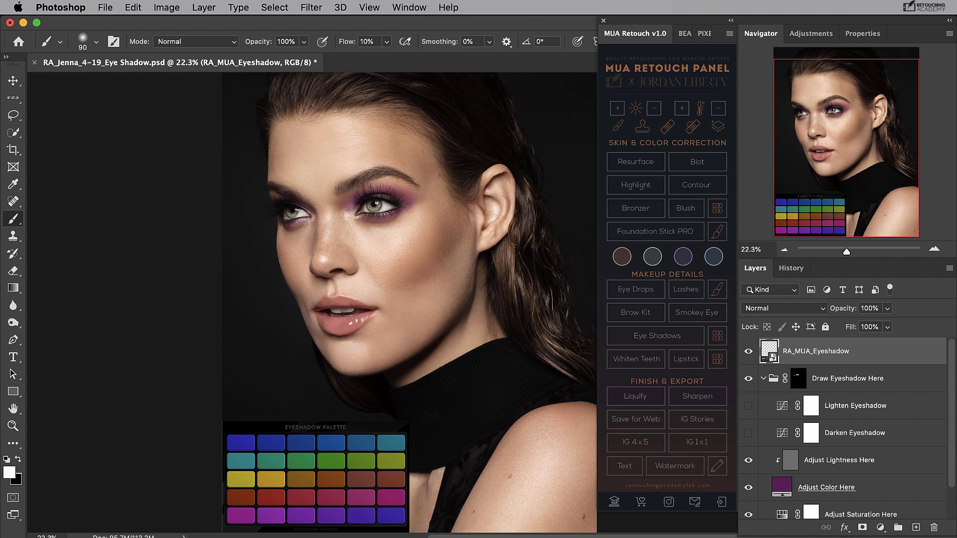
left_click(818, 493)
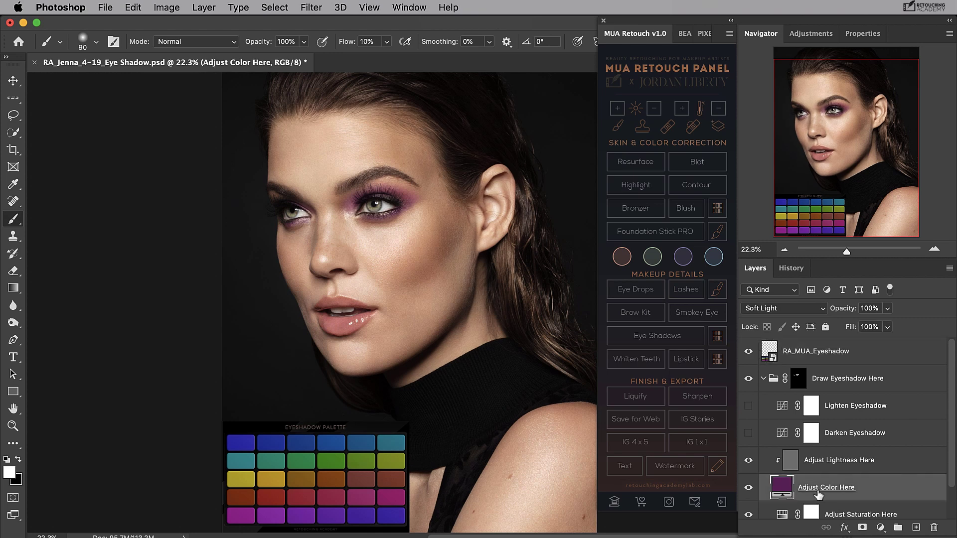
- Open the Adjust Color Here color picker with 5 by 5 Average, All Layers sampling
double_click(781, 487)
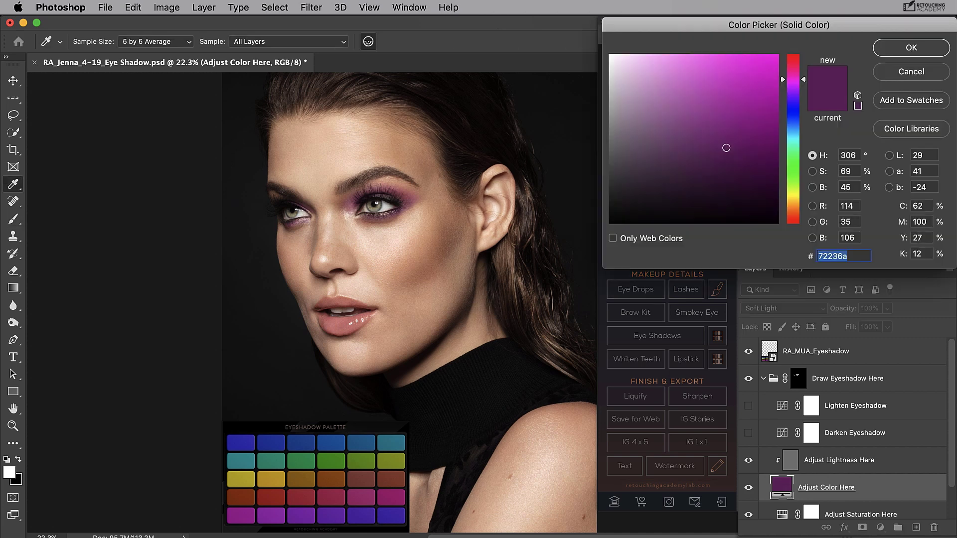
left_click(173, 41)
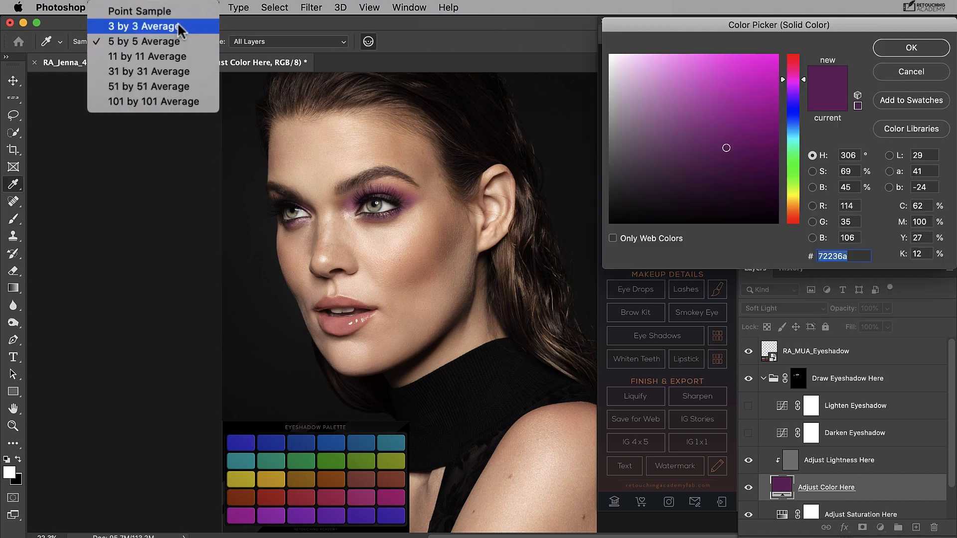
left_click(180, 40)
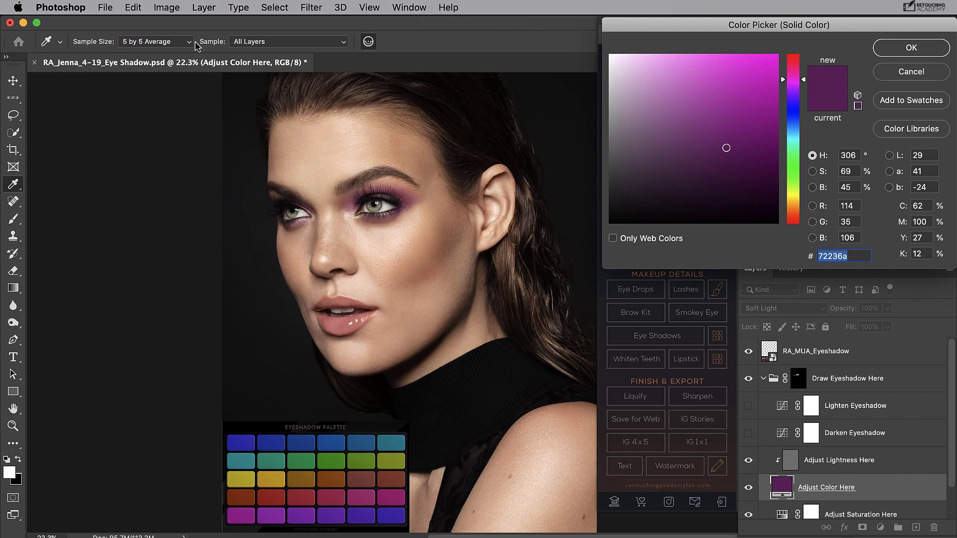
left_click(287, 43)
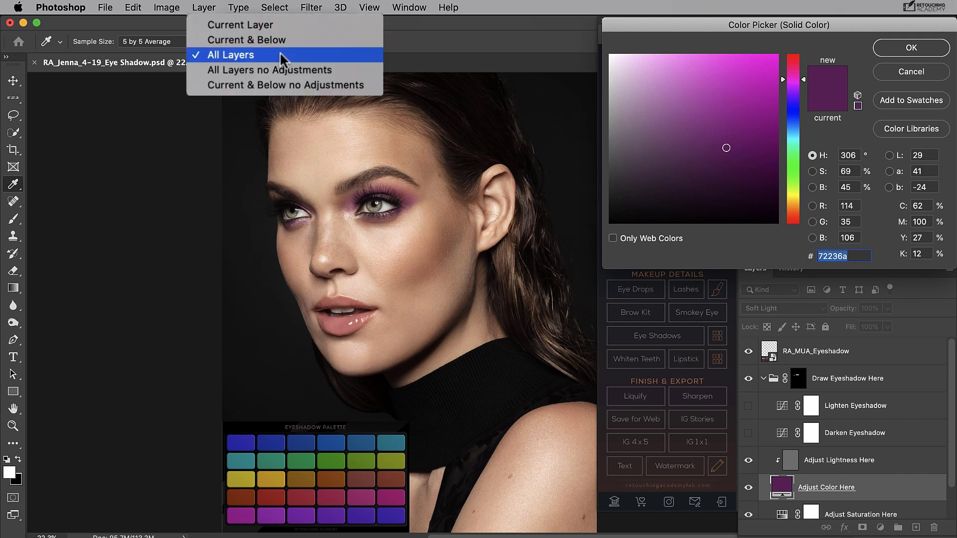
left_click(282, 58)
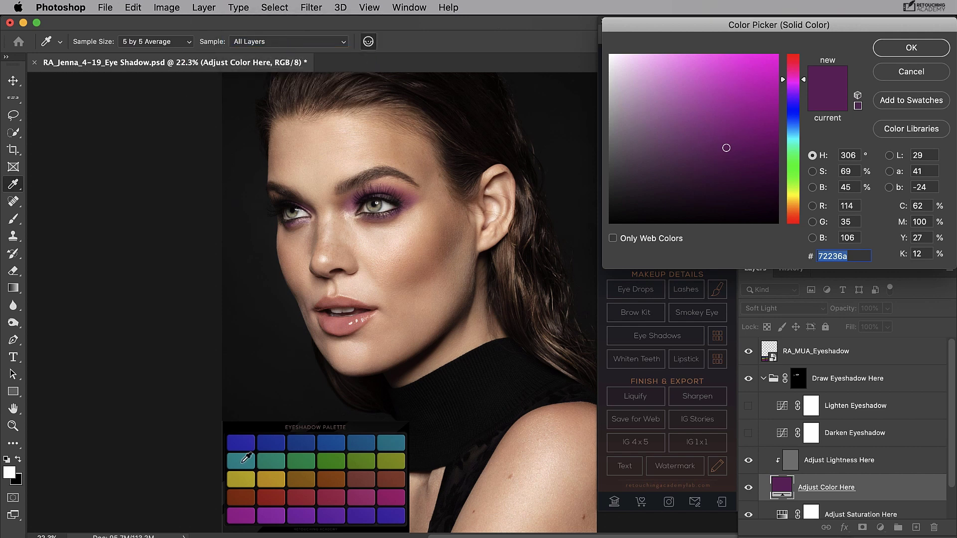
- Try several palette swatches, then sample and confirm the olive green swatch
left_click(247, 459)
left_click(275, 441)
left_click(266, 482)
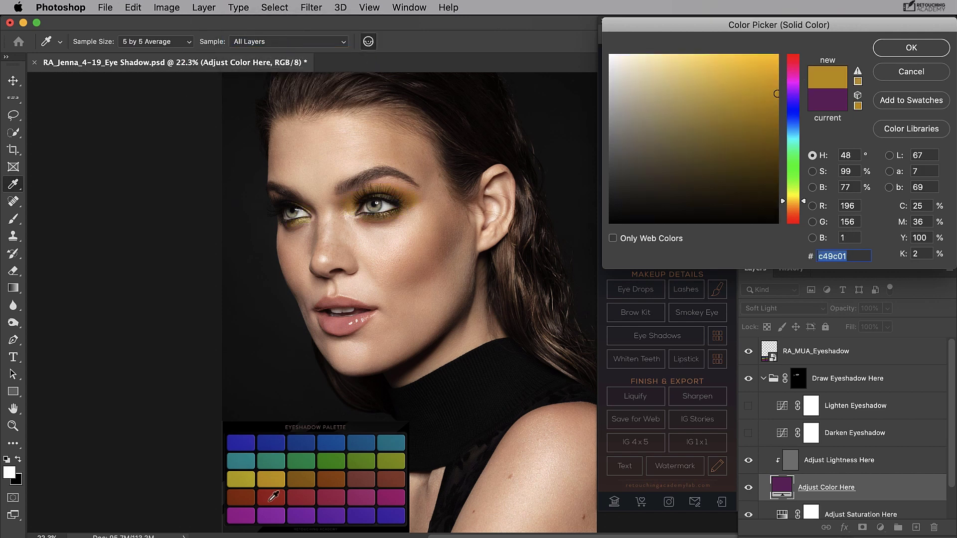
left_click(273, 495)
left_click(301, 511)
left_click(372, 446)
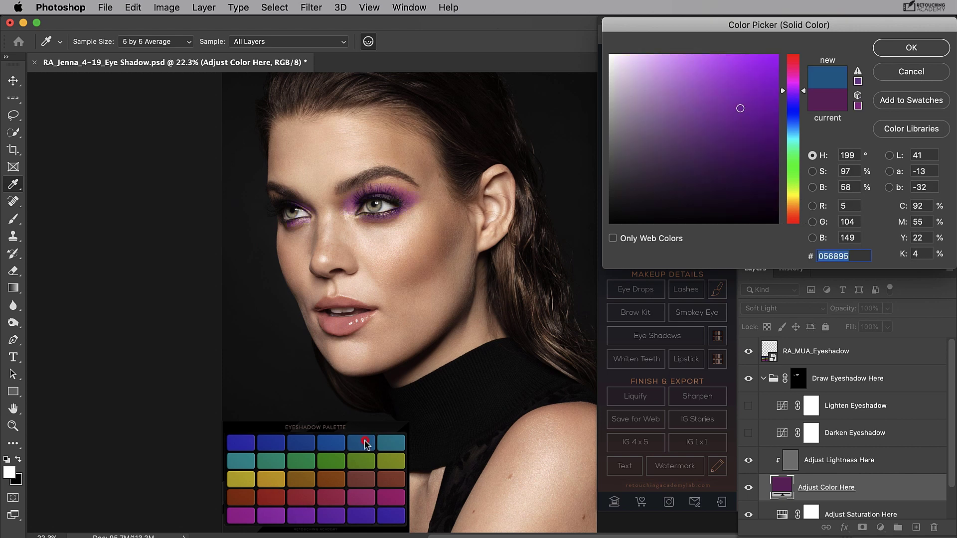
left_click(367, 495)
left_click(397, 513)
left_click(397, 481)
left_click(390, 462)
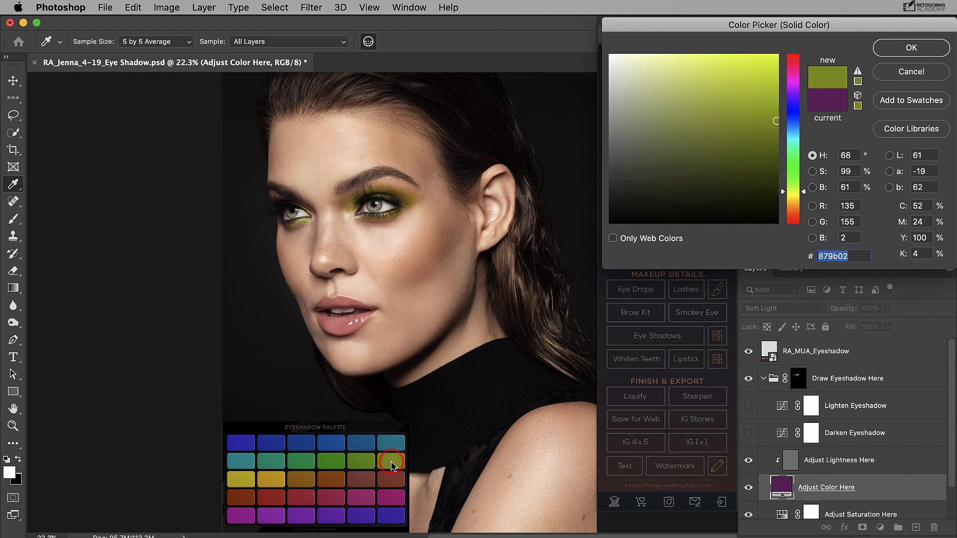
left_click(911, 46)
- Compare Draw Eyeshadow Here on and off, then hide the RA_MUA_Eyeshadow palette layer
left_click(747, 379)
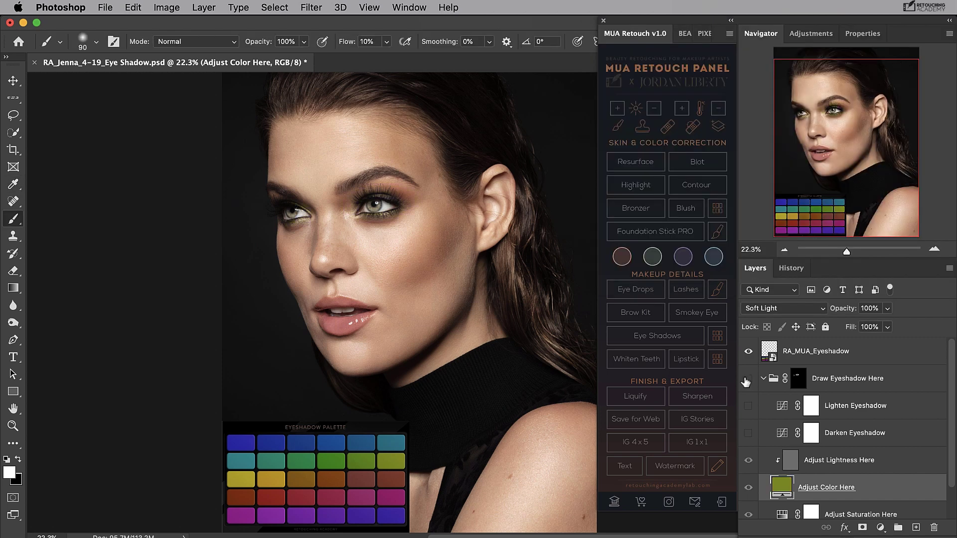
left_click(748, 378)
left_click(748, 379)
left_click(860, 351)
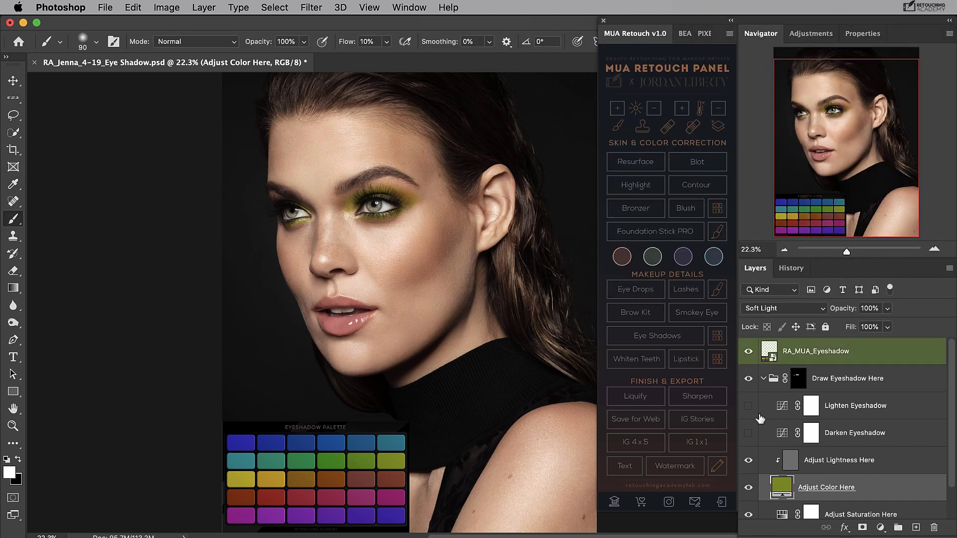
left_click(749, 352)
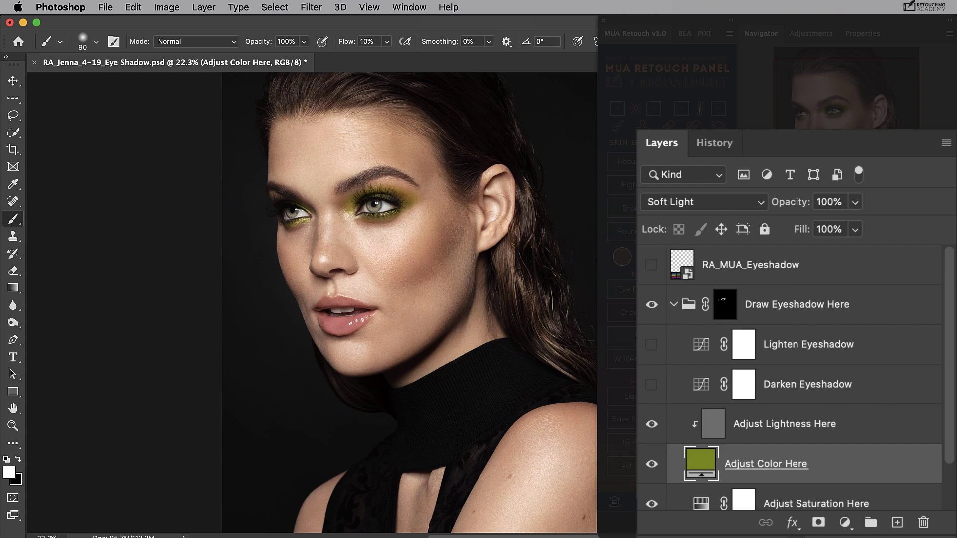
scroll(945, 351, "down", 2)
left_click(931, 441, "shift")
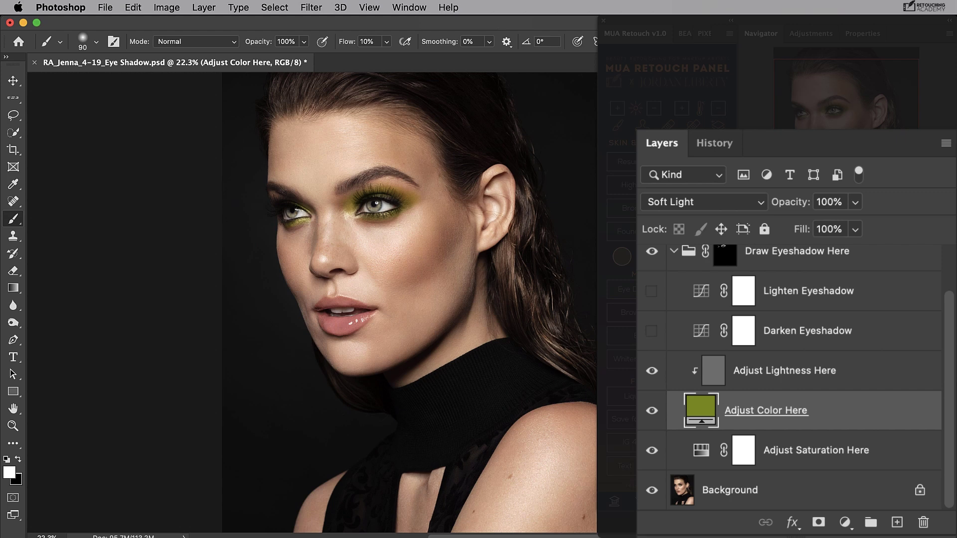
left_click(797, 457)
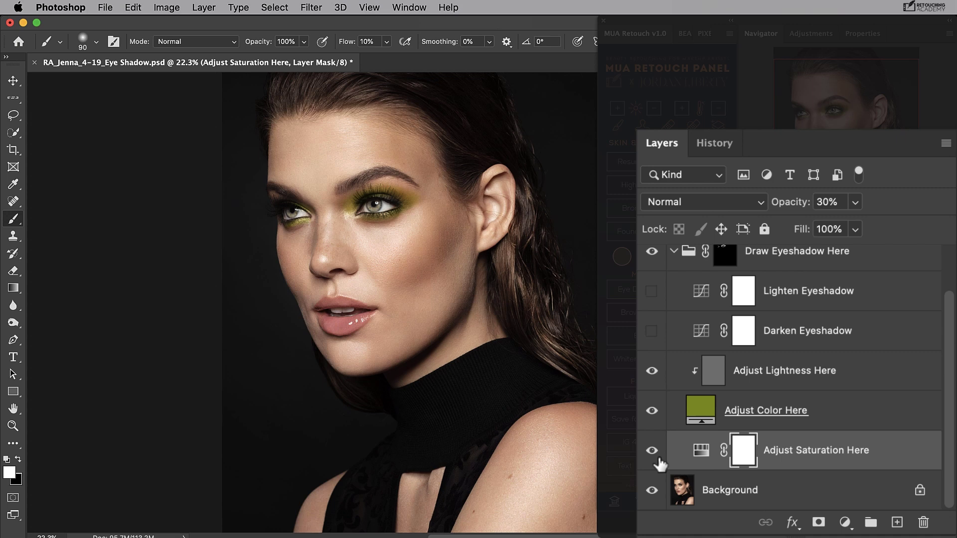
left_click(652, 452)
left_click(652, 452)
left_click(652, 451)
left_click(854, 202)
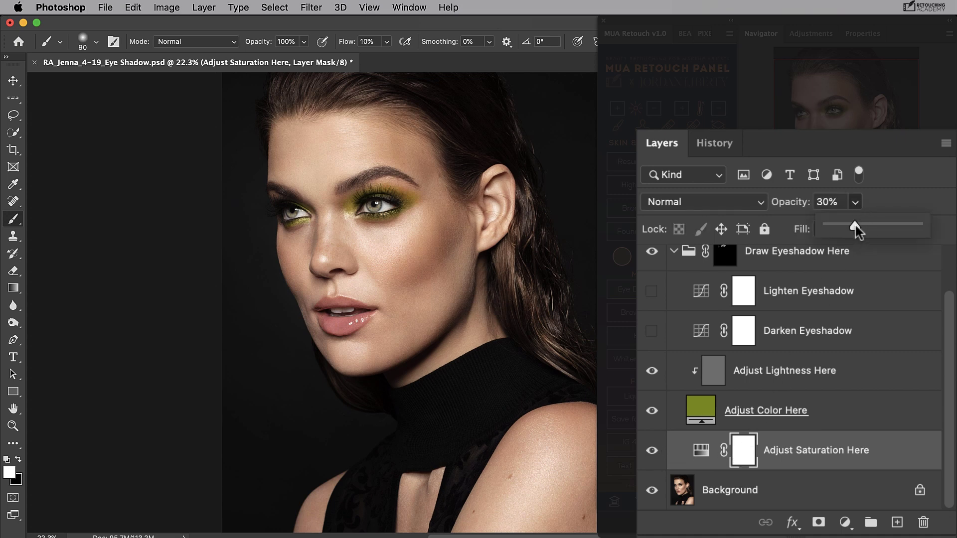
mouse_move(855, 225)
left_mouse_down()
mouse_move(870, 227)
mouse_move(832, 228)
mouse_move(854, 227)
left_mouse_up()
left_click(652, 450)
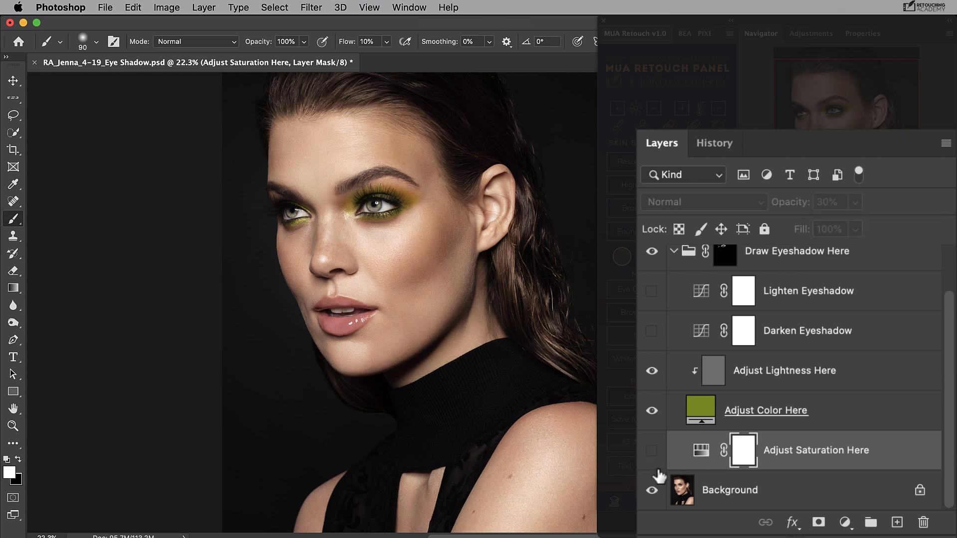
left_click(653, 450)
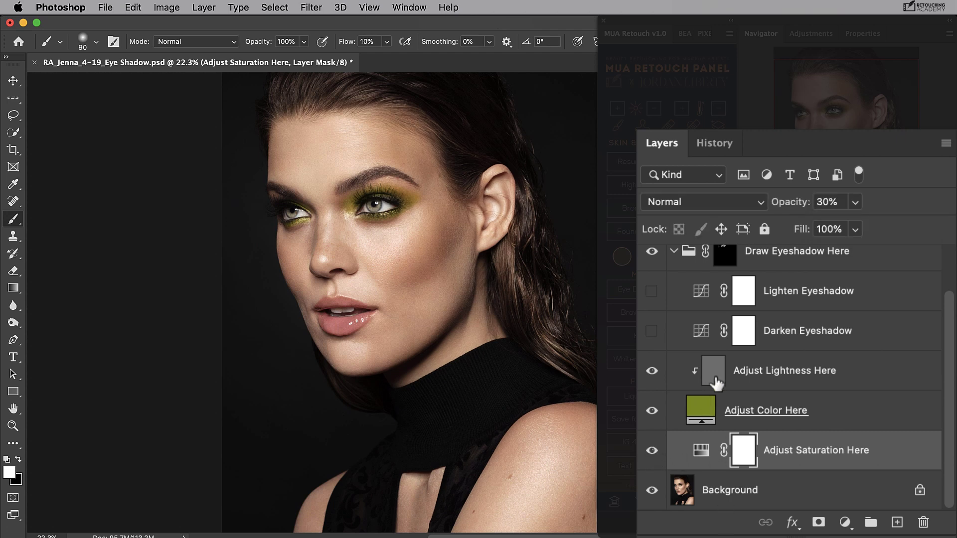
left_click(754, 372)
left_click(652, 372)
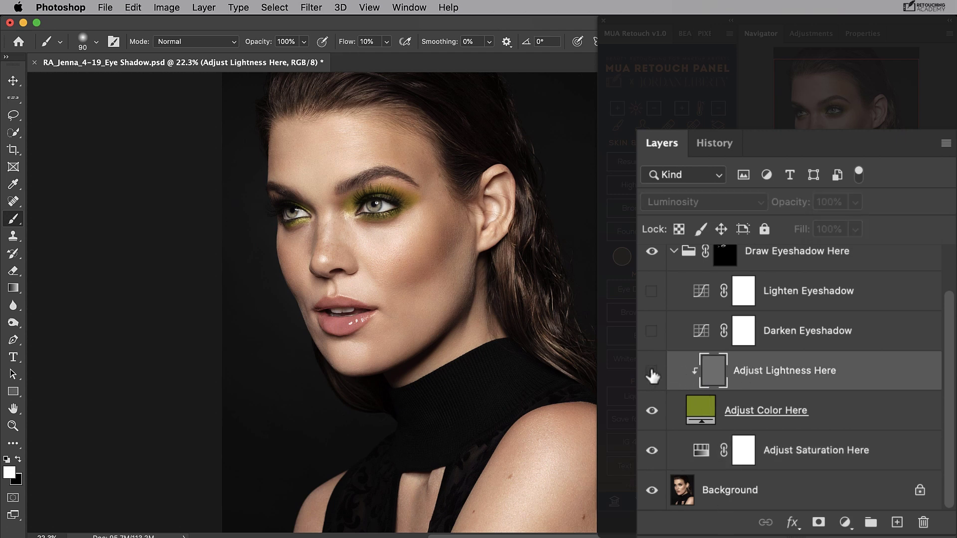
left_click(653, 372)
left_click(652, 372)
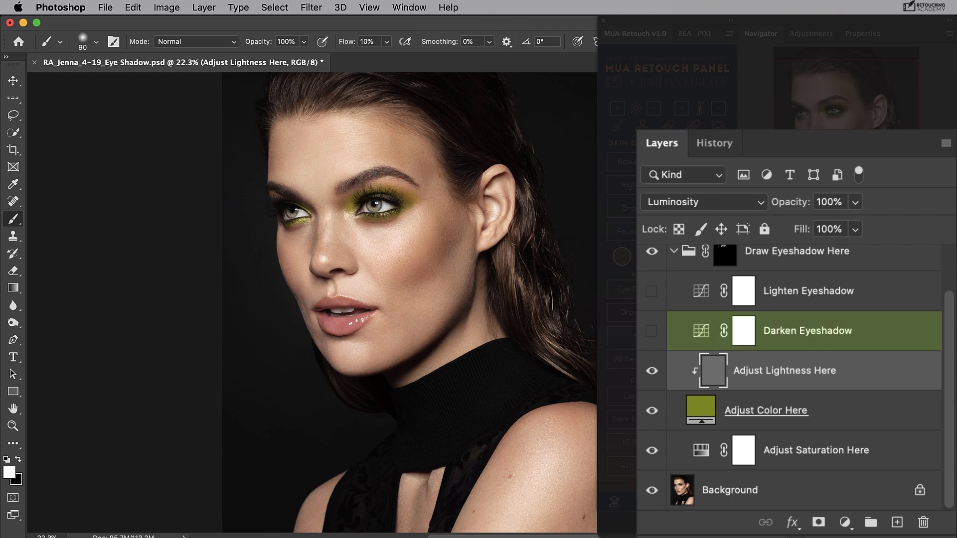
- Enable Darken Eyeshadow and set its opacity to 38%
left_click(800, 331)
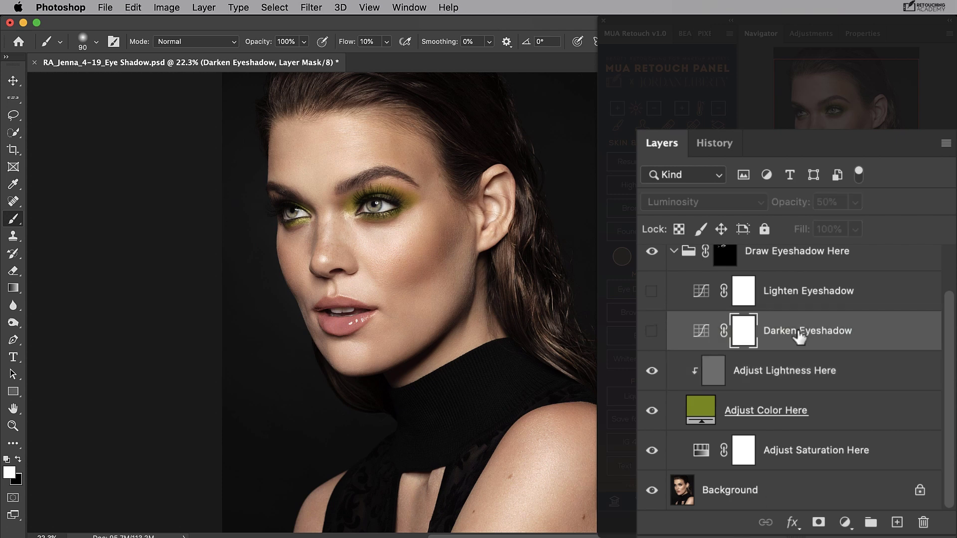
left_click(652, 331)
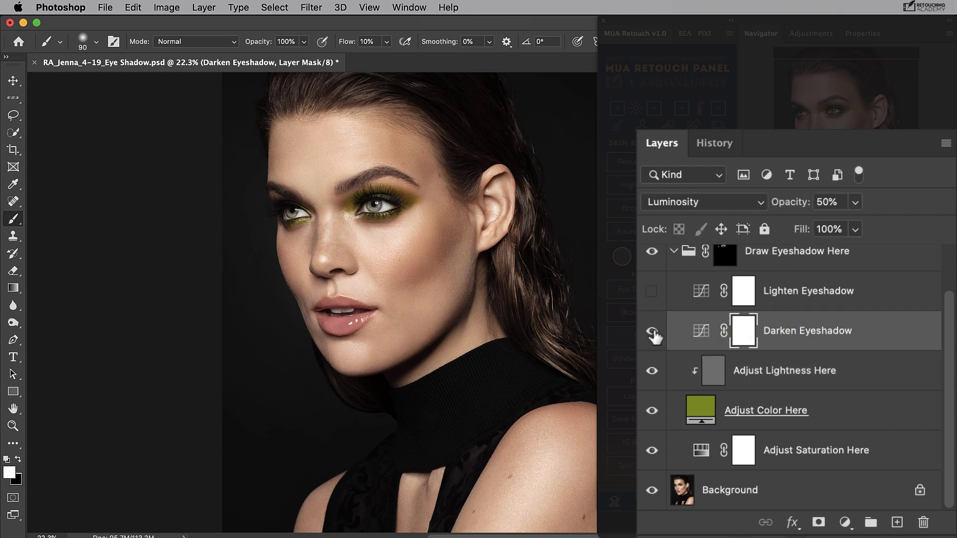
left_click(854, 202)
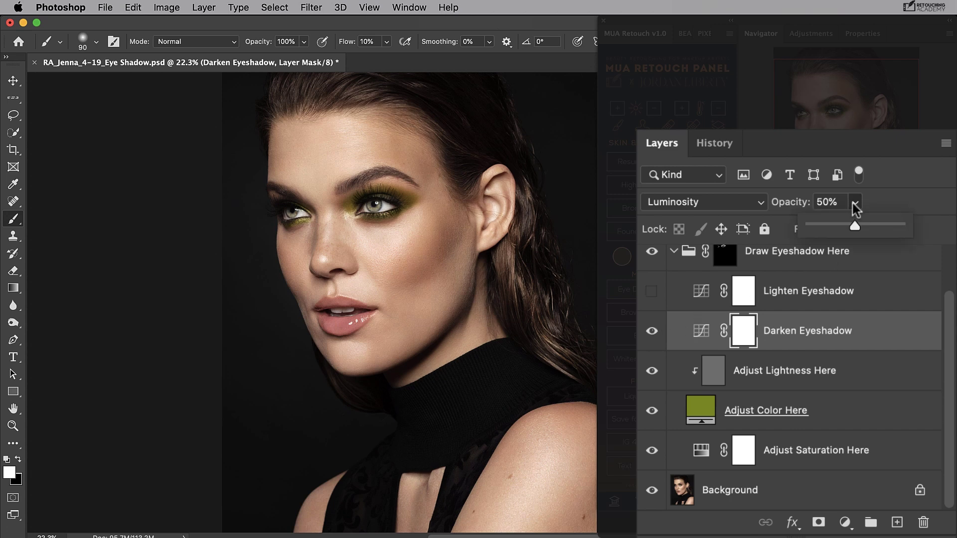
mouse_move(854, 228)
left_mouse_down()
mouse_move(863, 227)
mouse_move(845, 226)
left_mouse_up()
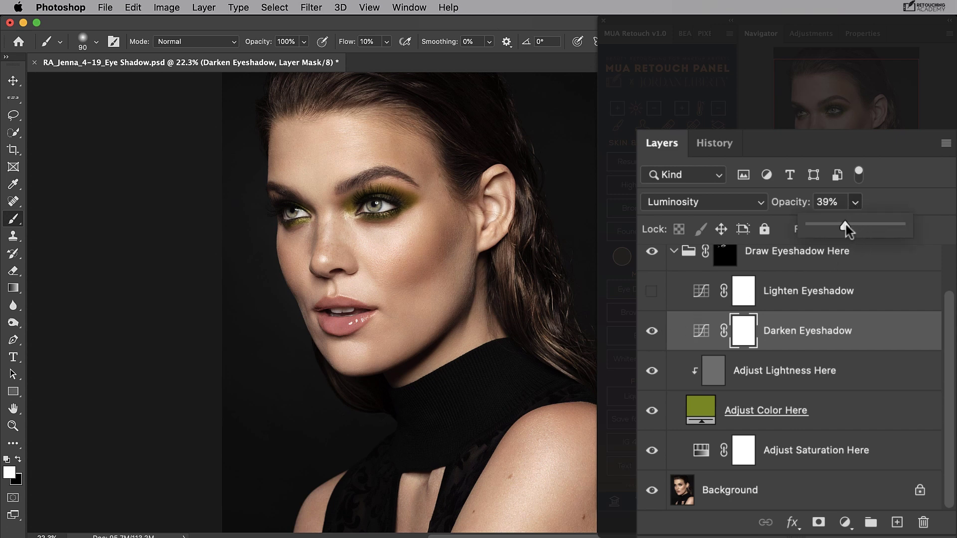
left_click(654, 335)
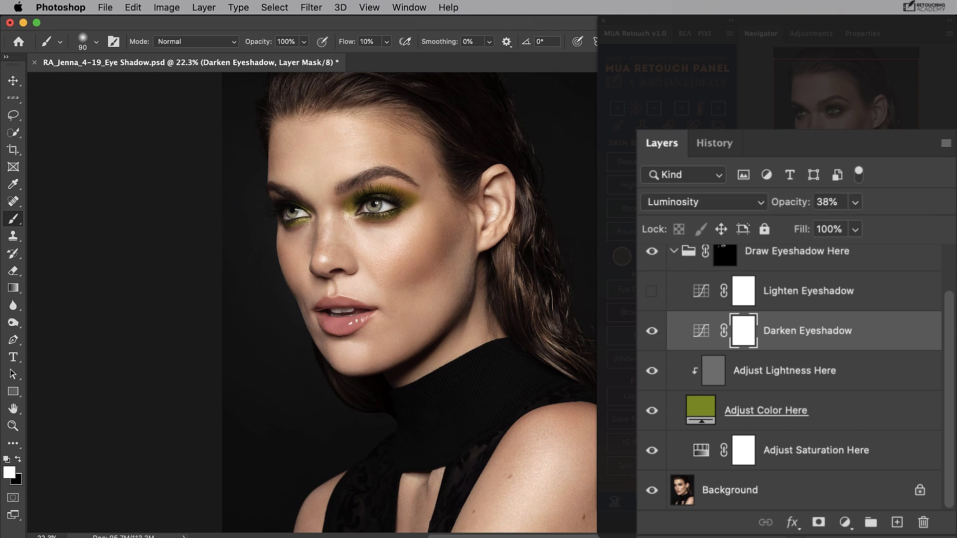
- Toggle the Lighten Eyeshadow layer's visibility to compare, leaving it off
left_click(791, 296)
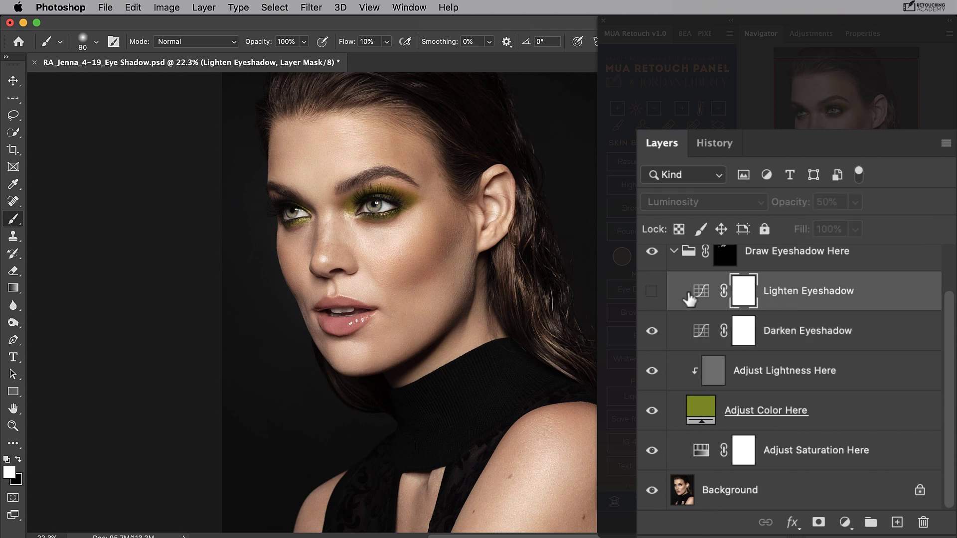
left_click(651, 291)
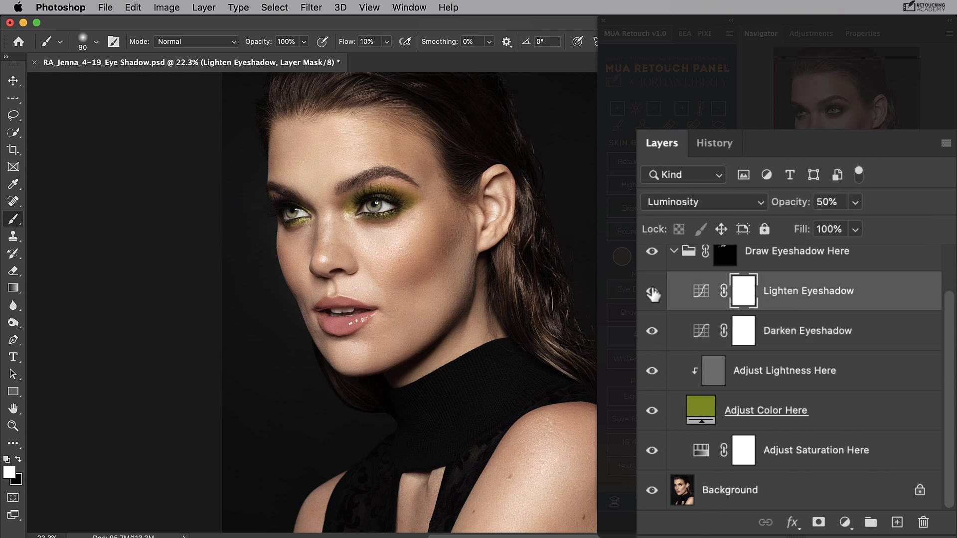
left_click(653, 291)
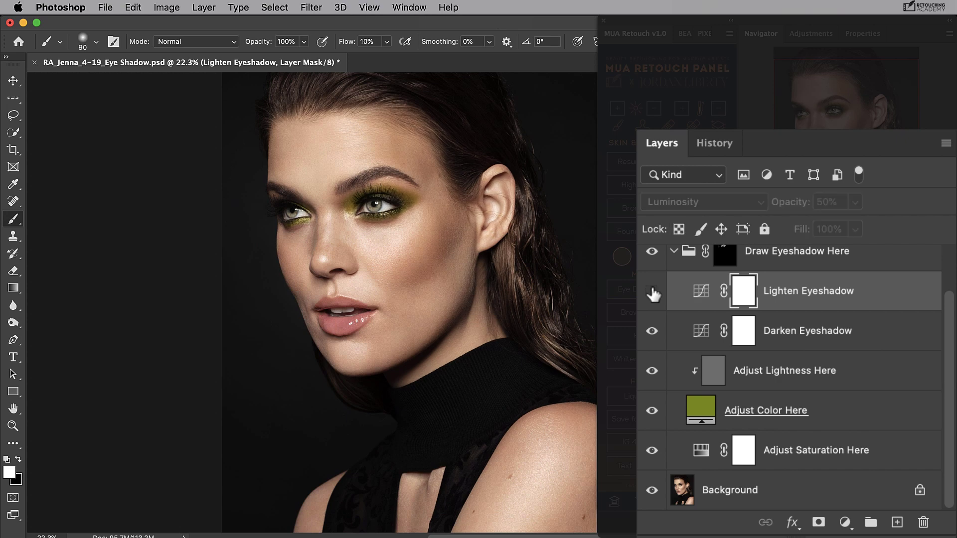
left_click(652, 292)
left_click(748, 373)
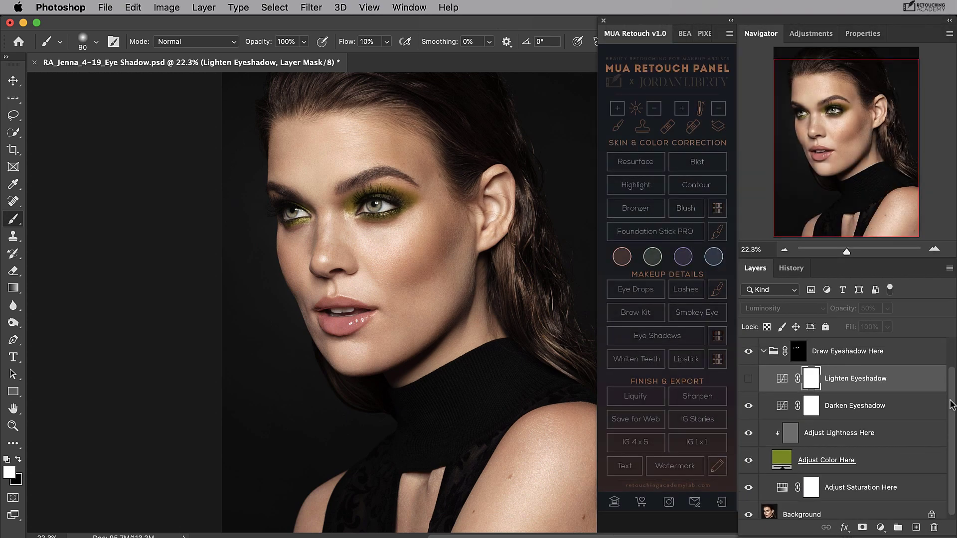
left_click_drag(951, 412, 953, 366)
left_click(748, 378)
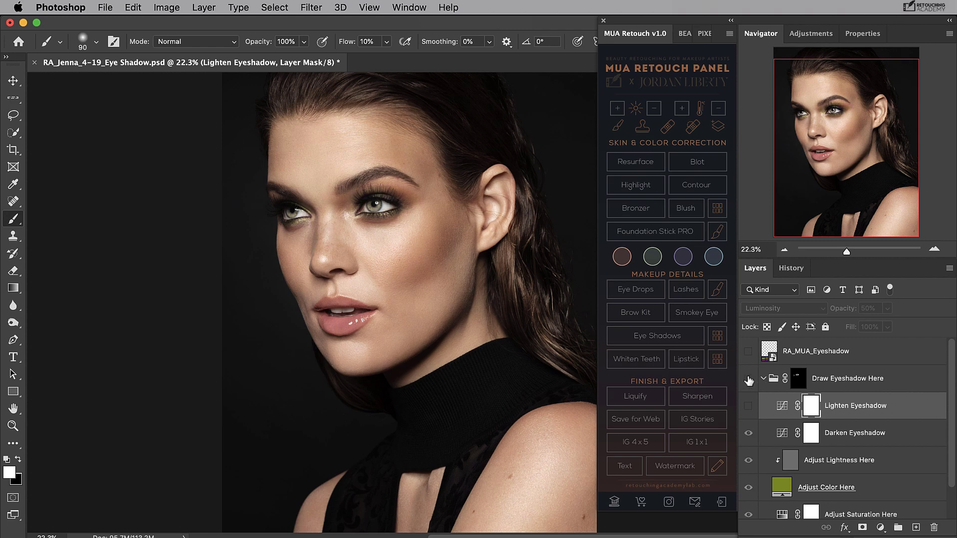
left_click(749, 378)
left_click(748, 378)
left_click(750, 380)
left_click(750, 380)
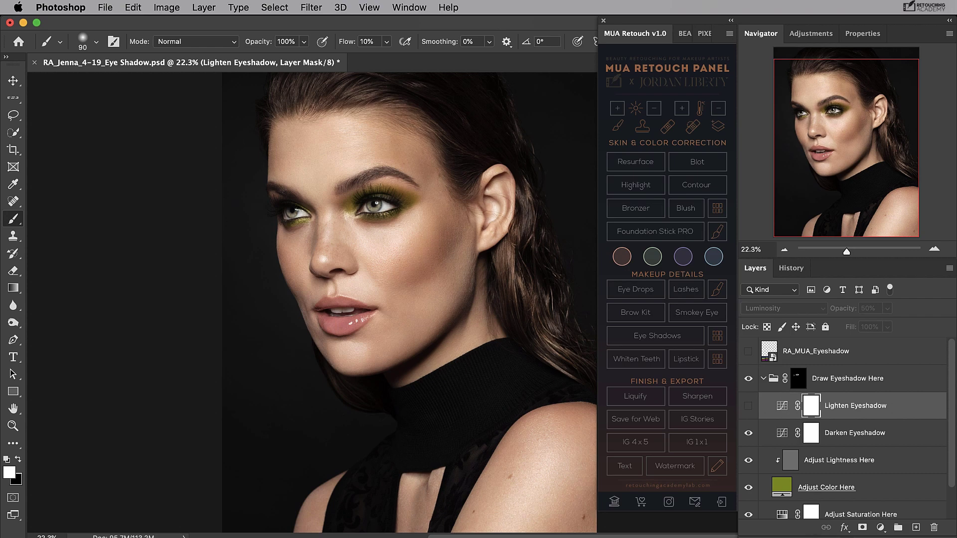